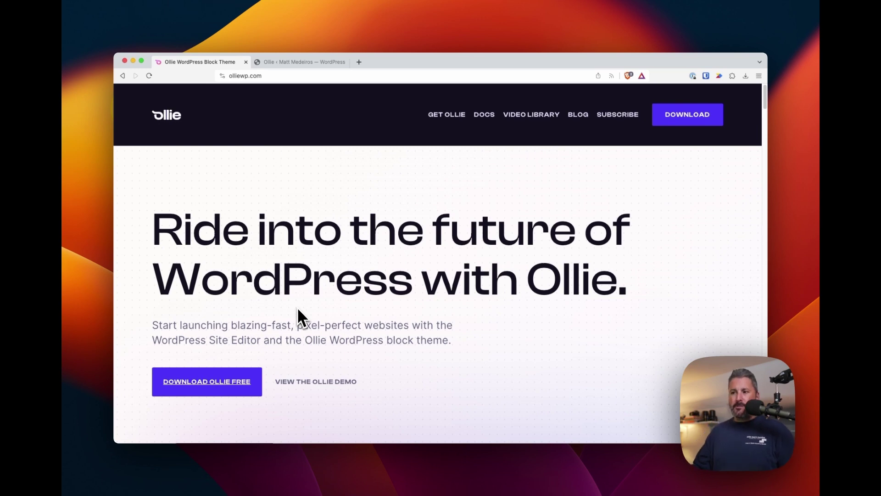
Step: Look through the Ollie theme's homepage and go to its download options
scroll(321, 314, down, 1)
drag(764, 104, 764, 169)
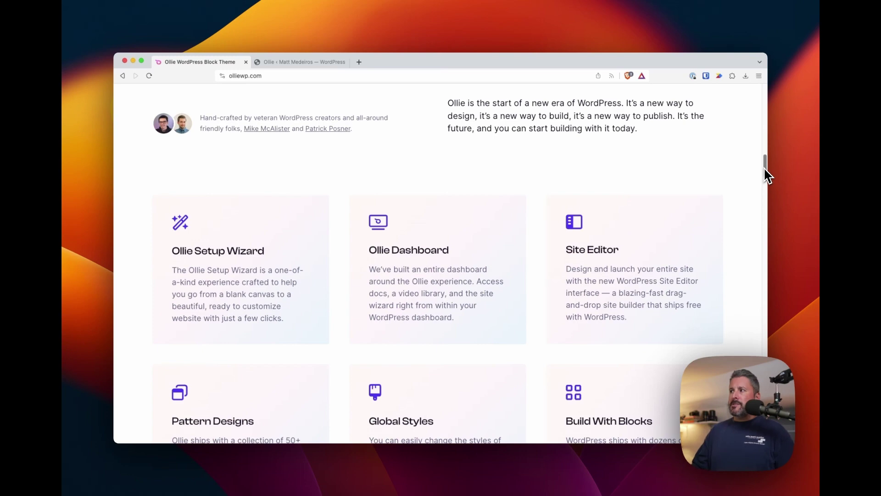
drag(763, 167, 762, 227)
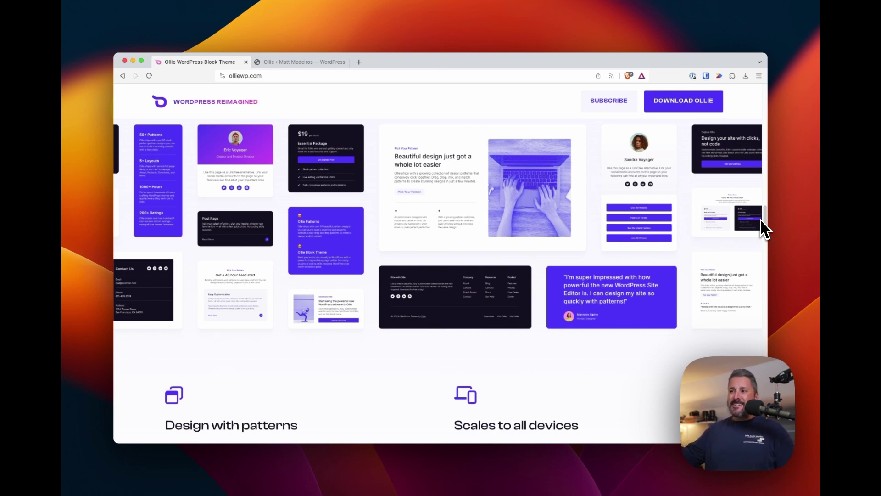
drag(760, 219, 759, 94)
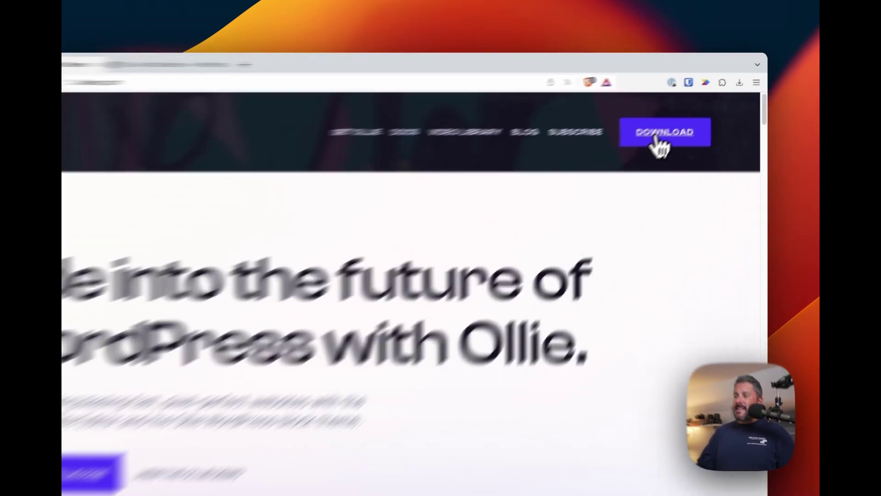
click(682, 118)
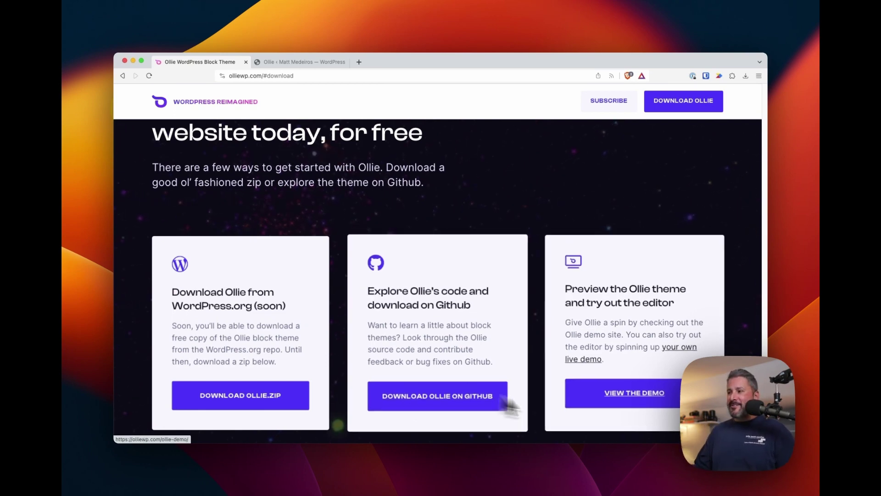
Step: Switch to the WordPress site's Ollie dashboard, review the welcome page and open the theme's setup wizard
click(301, 62)
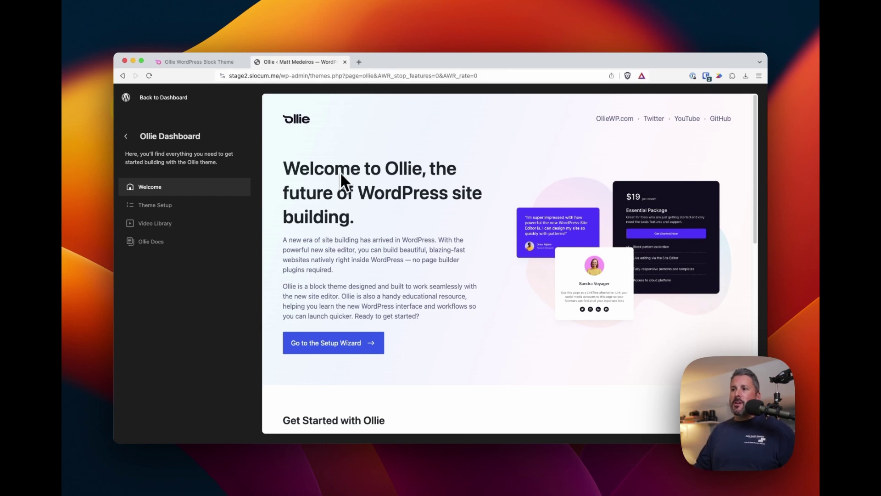
scroll(362, 232, down, 3)
scroll(364, 232, up, 3)
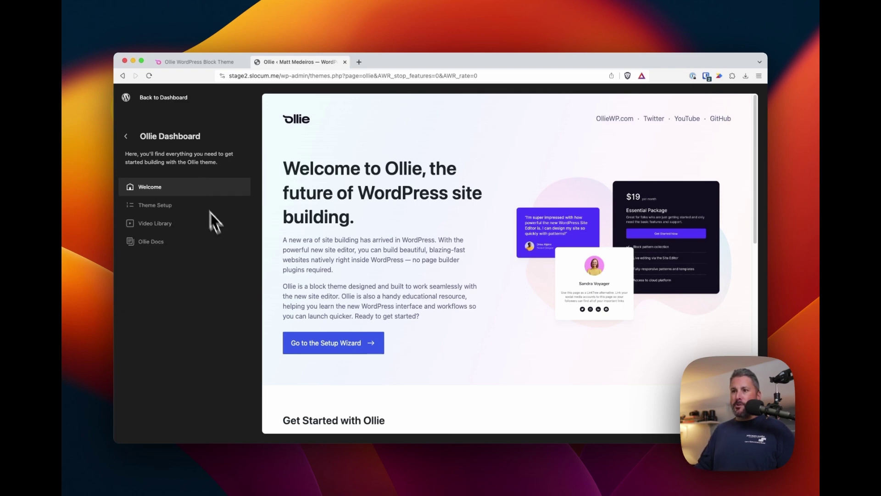
mouse_move(755, 143)
mouse_down()
mouse_move(757, 291)
mouse_move(754, 125)
mouse_up()
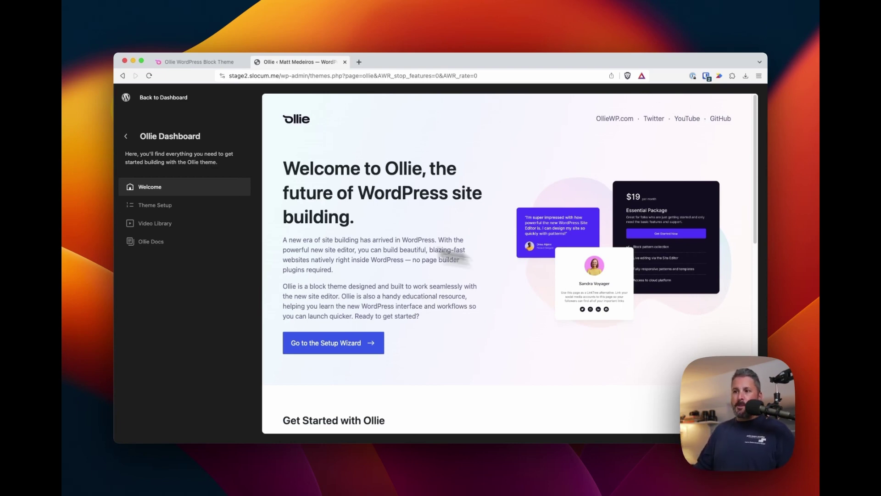
click(365, 348)
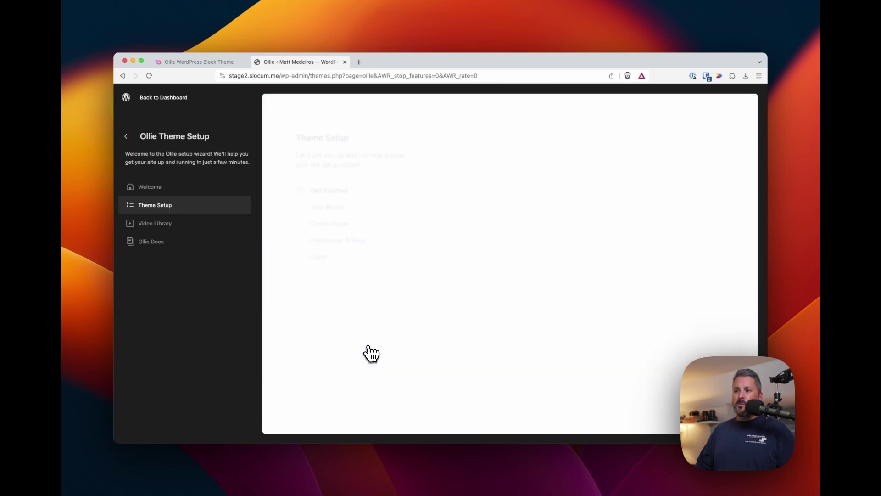
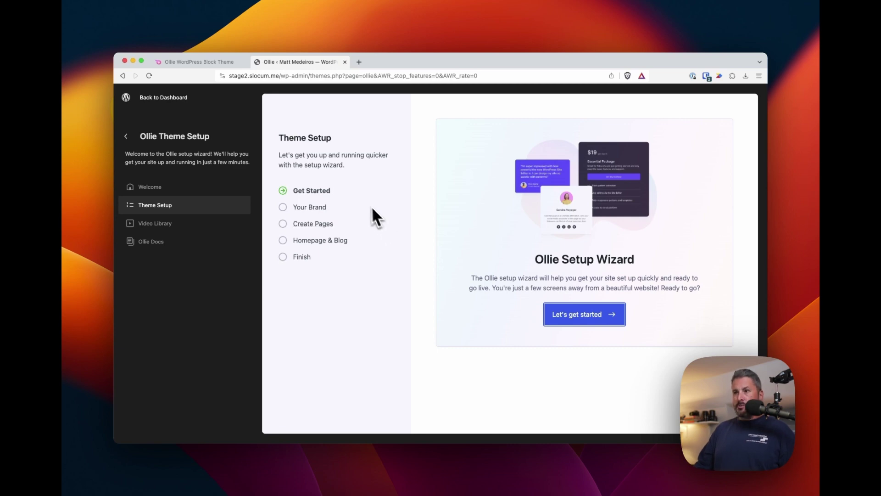
Step: Start the setup wizard, review the Your Brand settings and save them with the Purple color palette
click(587, 321)
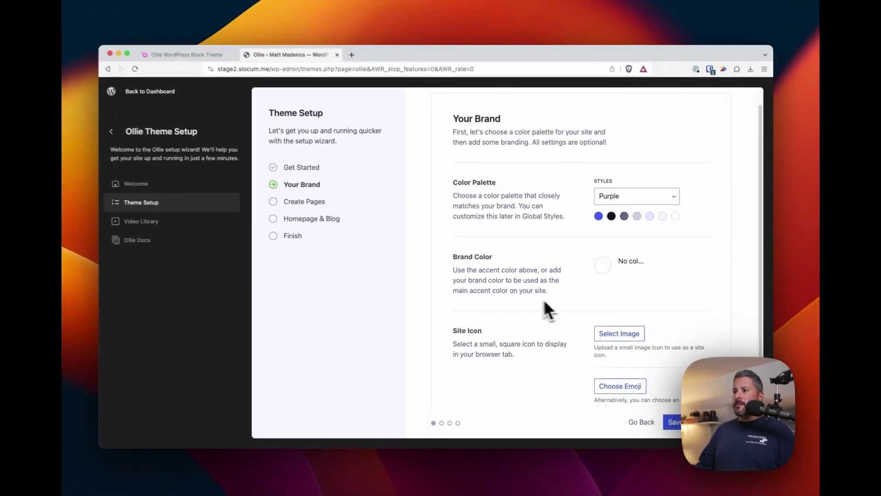
scroll(524, 303, down, 3)
scroll(576, 321, up, 3)
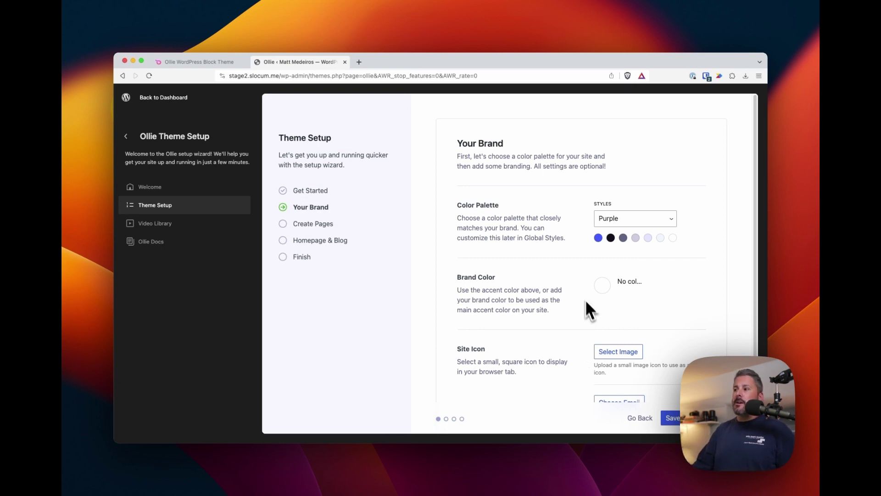
scroll(579, 322, down, 3)
scroll(573, 358, up, 3)
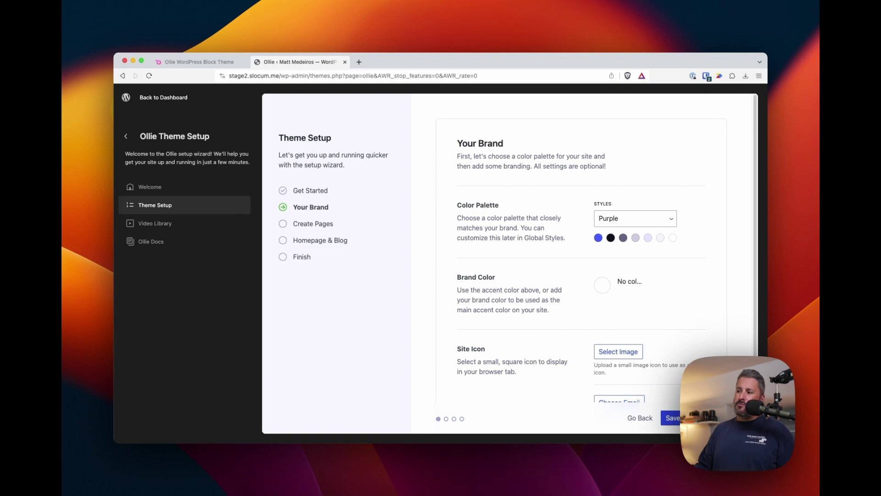
click(671, 418)
Step: Review the full-page designs and select Ollie Homepage, Ollie Blog, Ollie About, Ollie Features and Ollie Pricing
scroll(546, 367, down, 5)
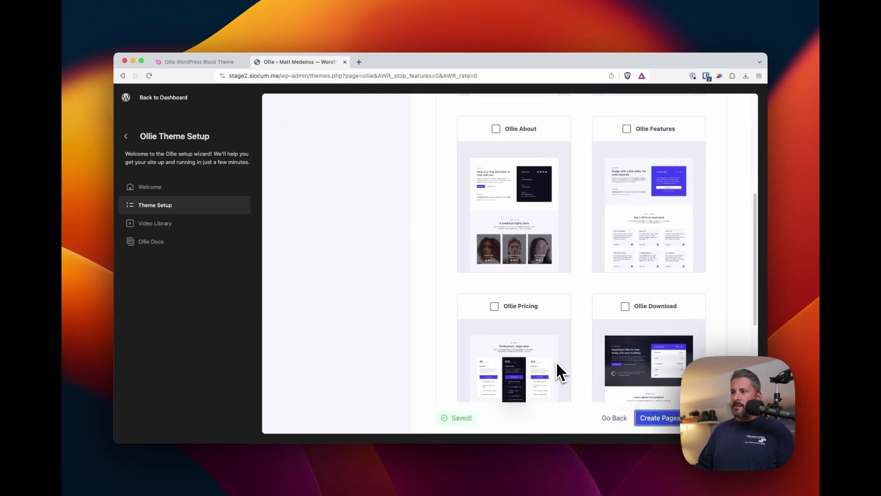
scroll(559, 367, down, 10)
scroll(571, 367, up, 15)
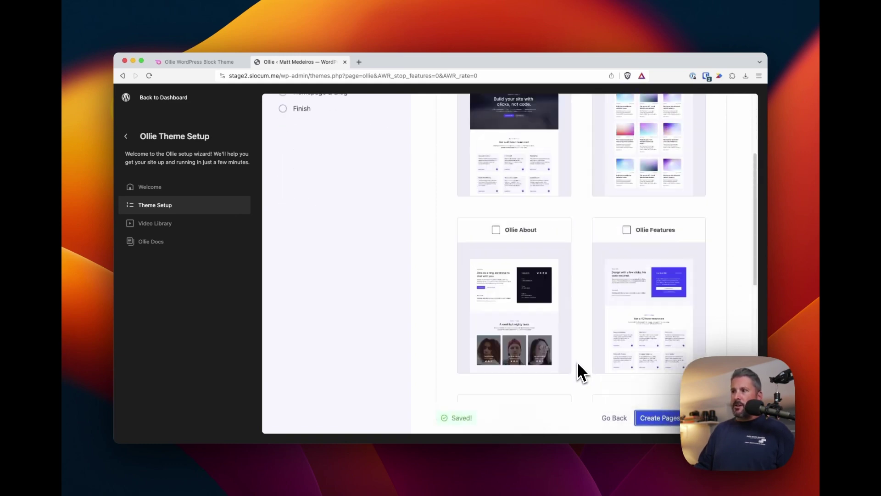
scroll(577, 363, up, 5)
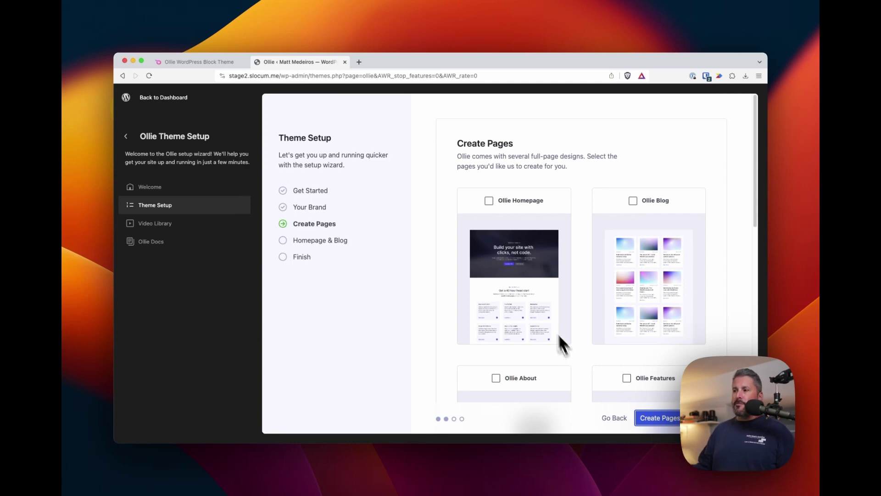
click(510, 202)
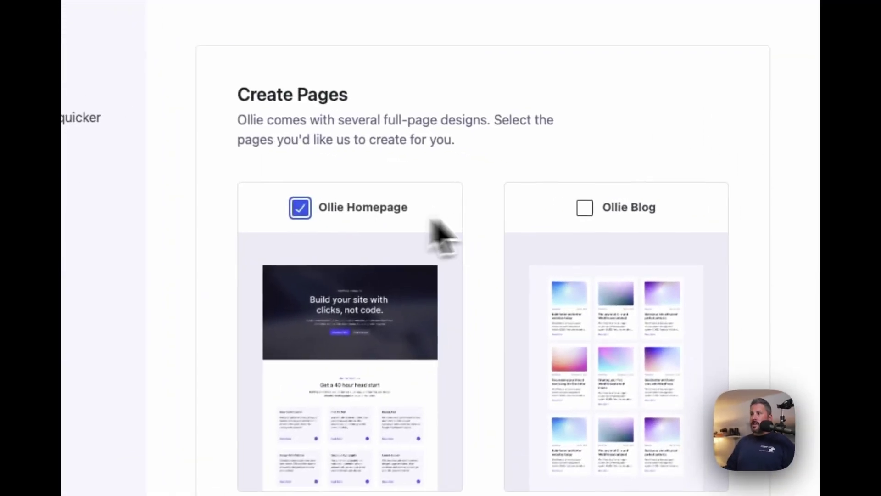
click(585, 208)
scroll(353, 364, down, 5)
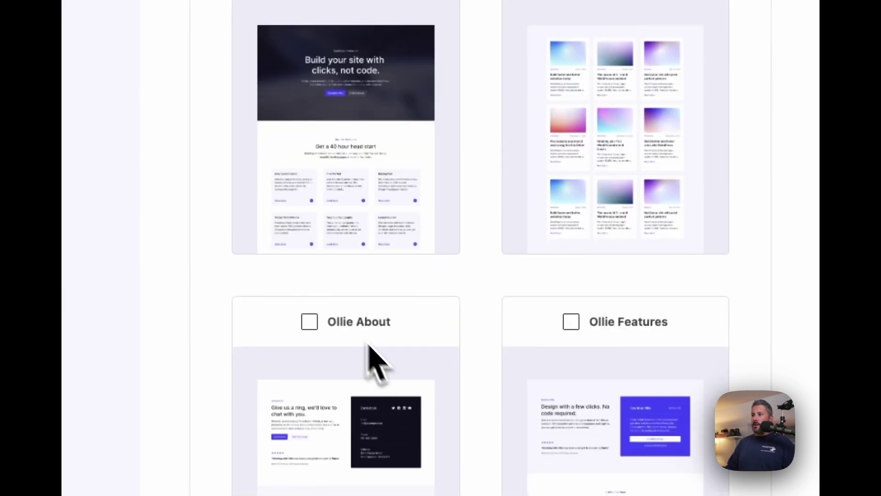
click(384, 325)
scroll(472, 360, down, 1)
click(571, 272)
scroll(448, 380, down, 10)
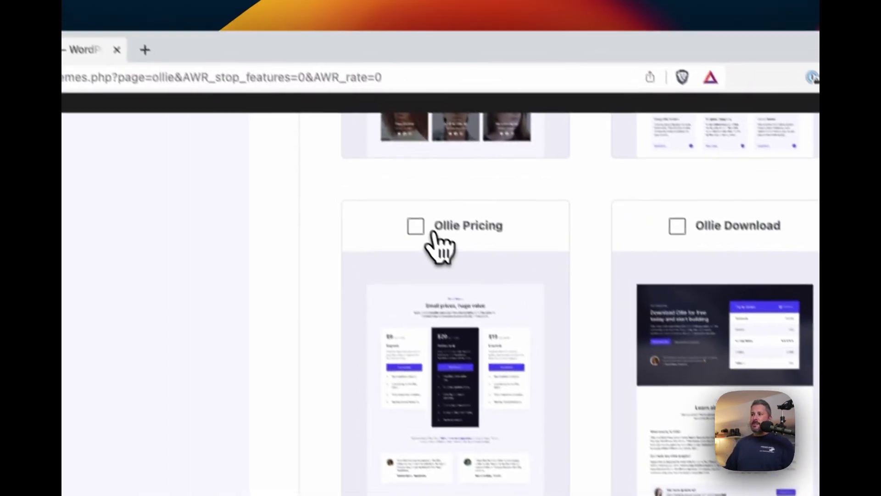
click(306, 107)
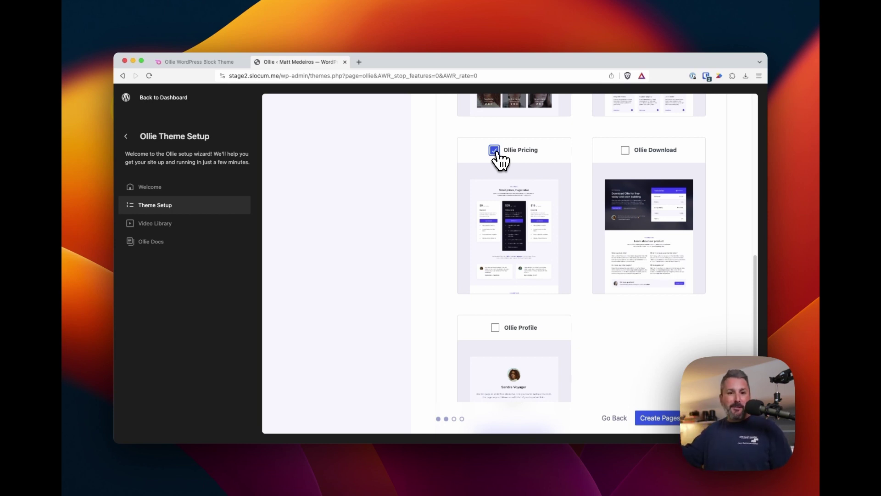
Step: Check the remaining page designs without selecting more and create the selected pages
scroll(496, 183, down, 5)
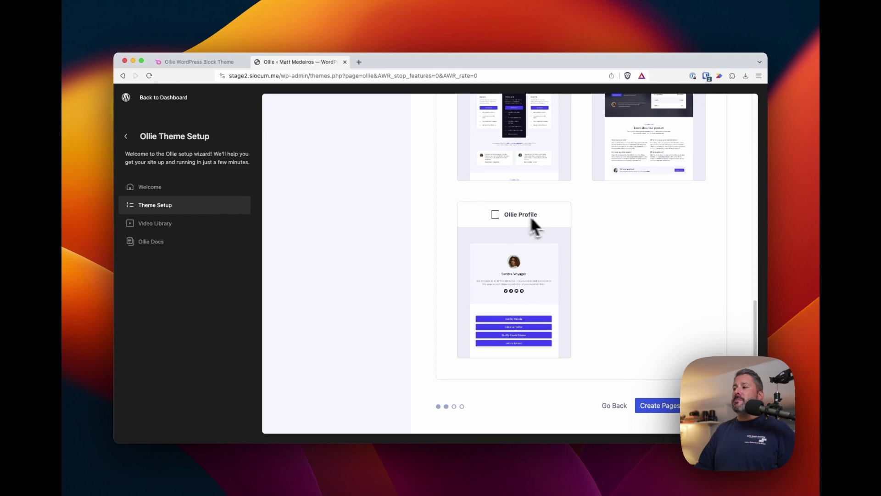
scroll(567, 255, up, 15)
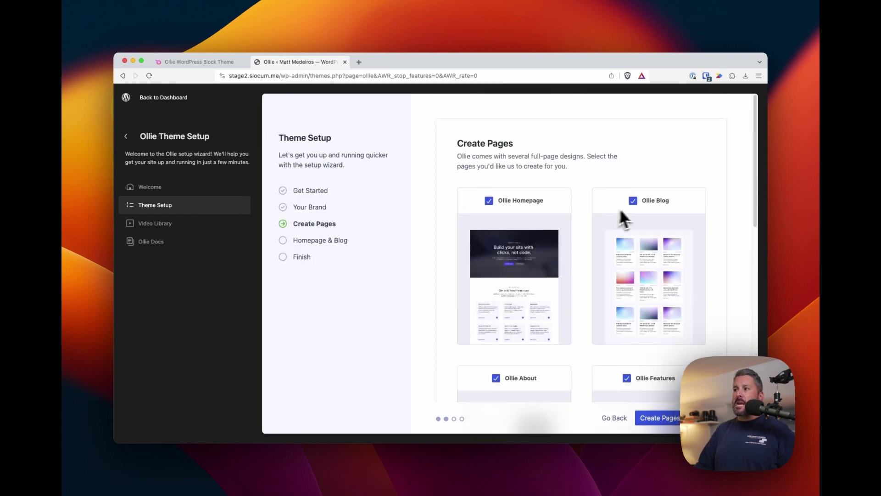
scroll(561, 353, down, 6)
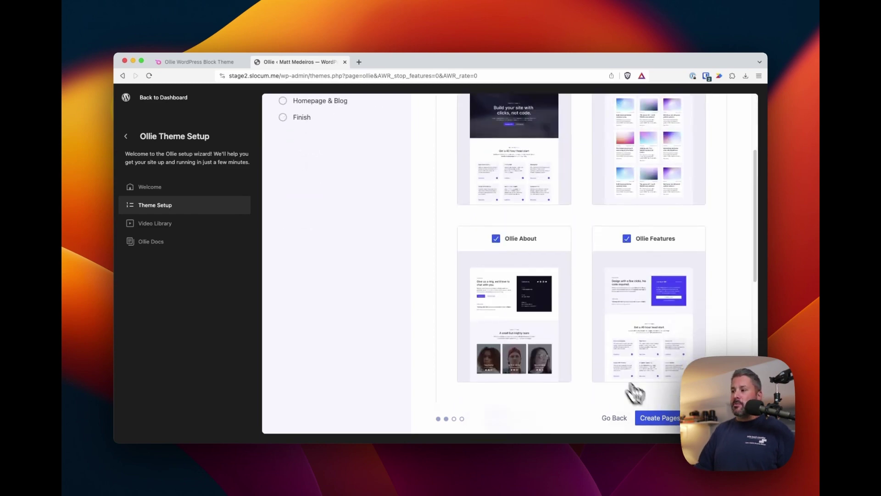
click(660, 418)
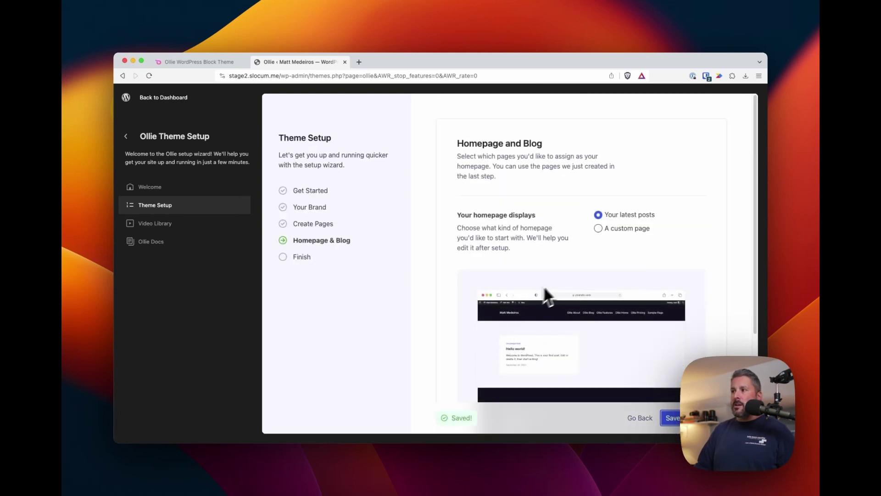
Step: Set the homepage to display the custom page Ollie Home and save to finish the setup
scroll(482, 234, down, 1)
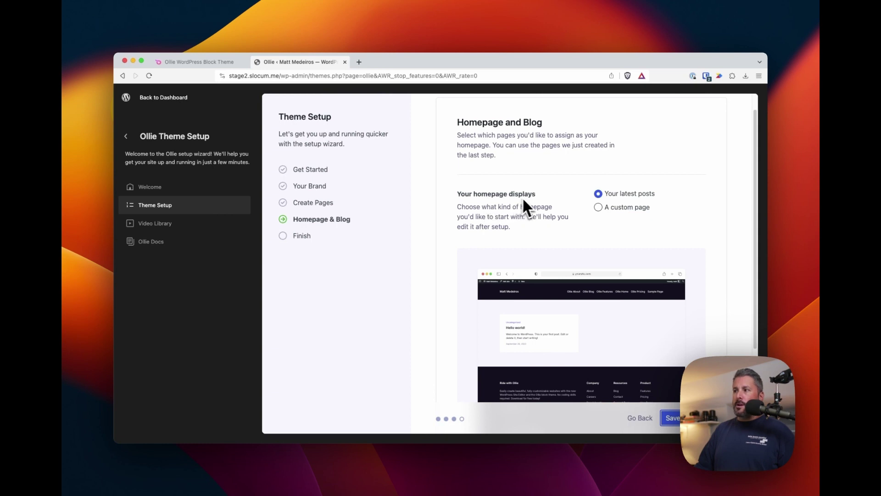
scroll(596, 220, down, 5)
scroll(601, 137, up, 1)
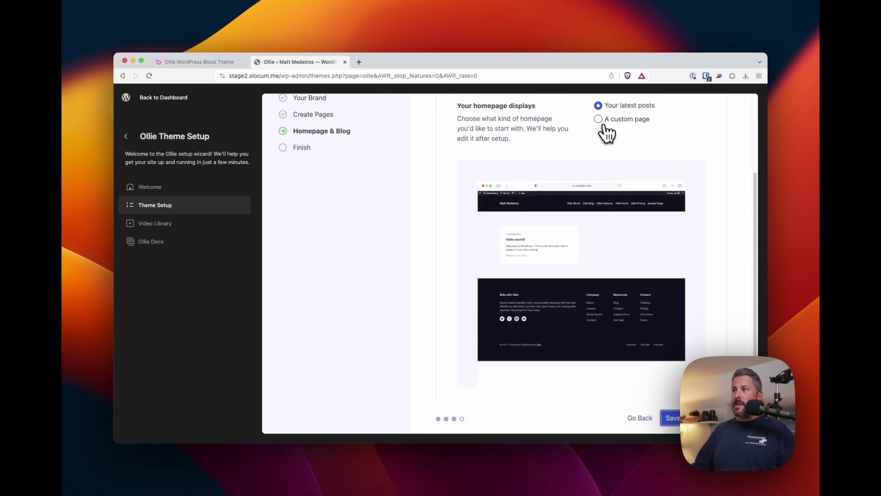
click(598, 119)
click(634, 155)
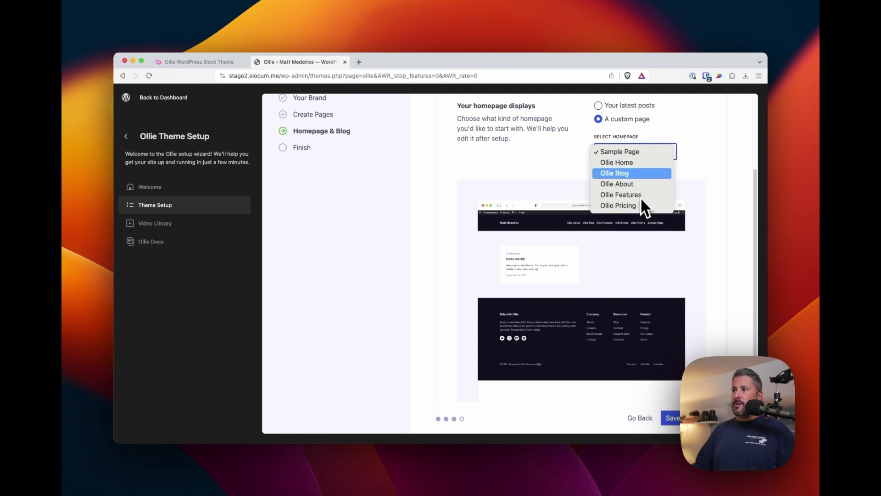
click(639, 165)
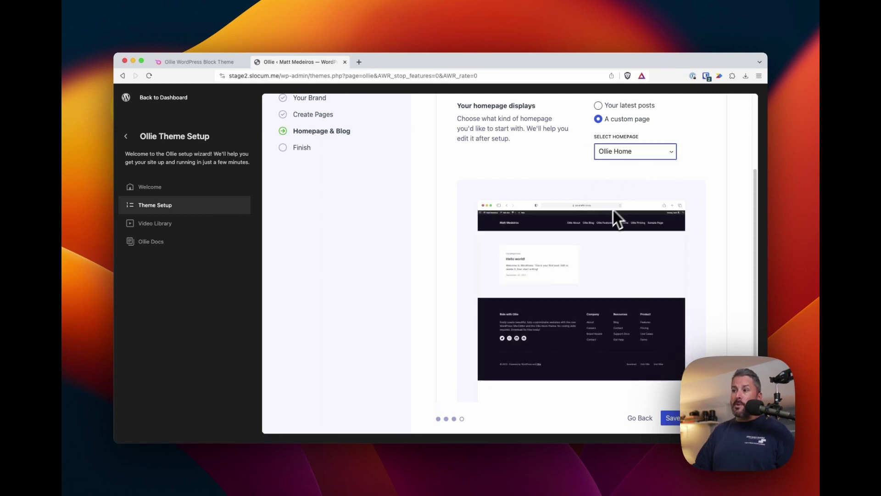
scroll(611, 225, down, 2)
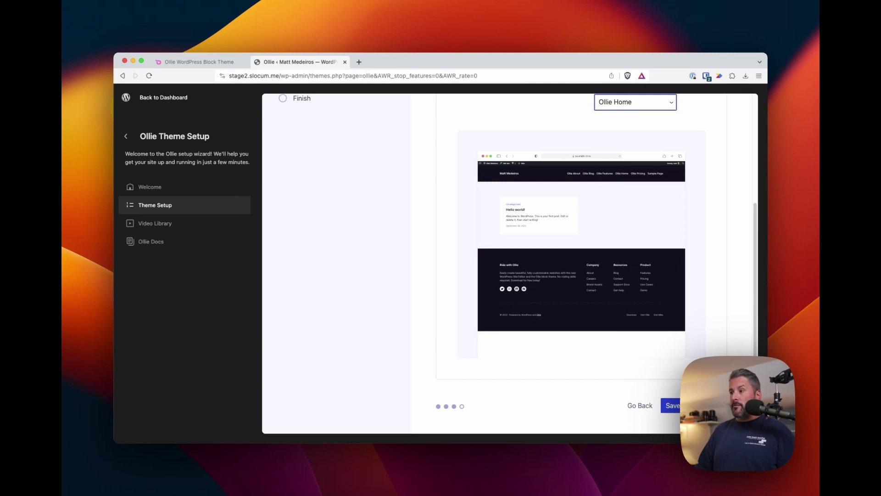
click(671, 405)
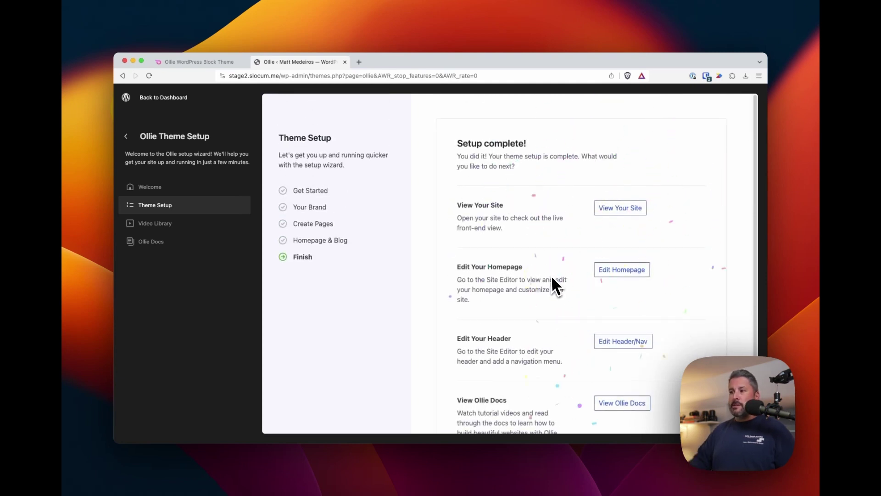
Step: Review the options offered after setup, open the live site and look through its new homepage
scroll(593, 222, down, 3)
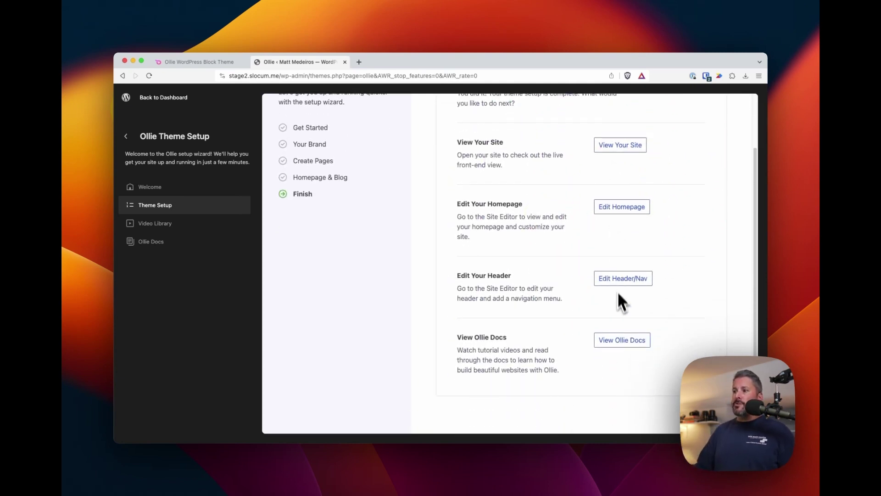
scroll(620, 338, up, 3)
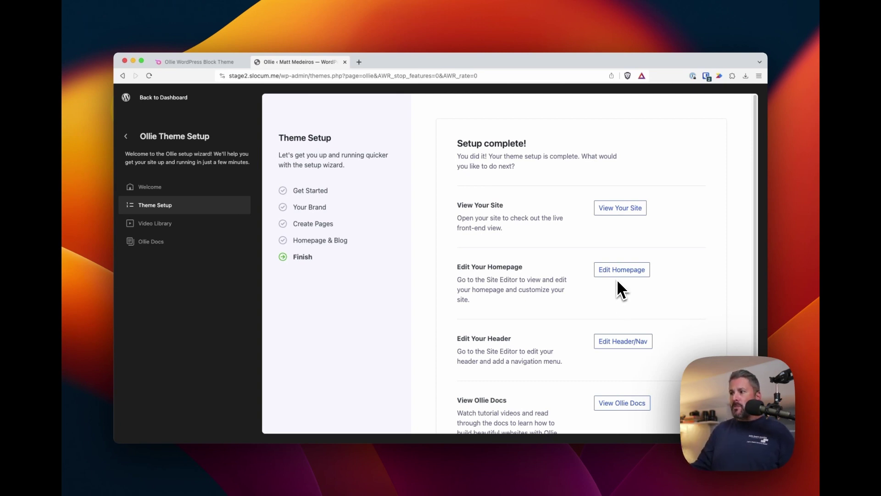
scroll(613, 289, down, 3)
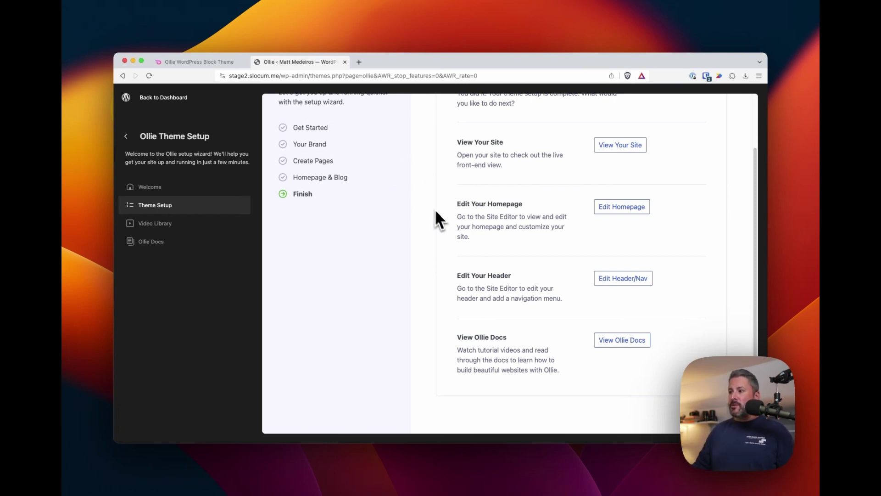
scroll(461, 225, up, 3)
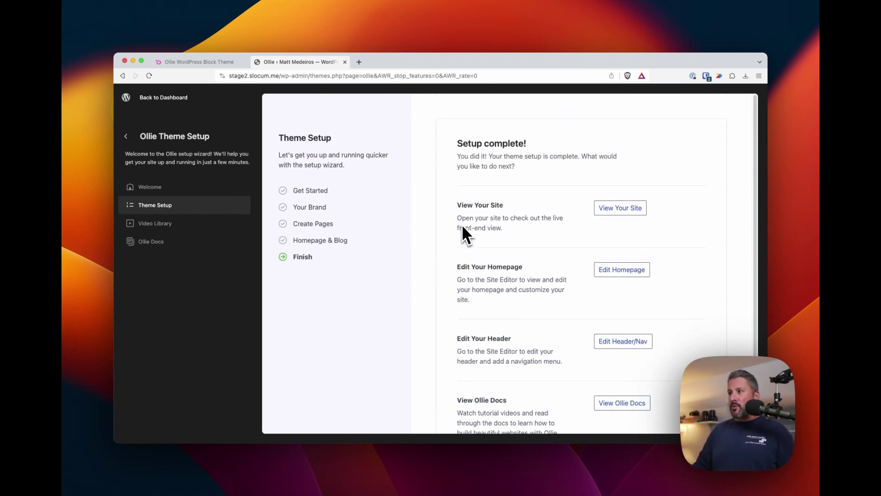
click(627, 211)
scroll(467, 239, down, 10)
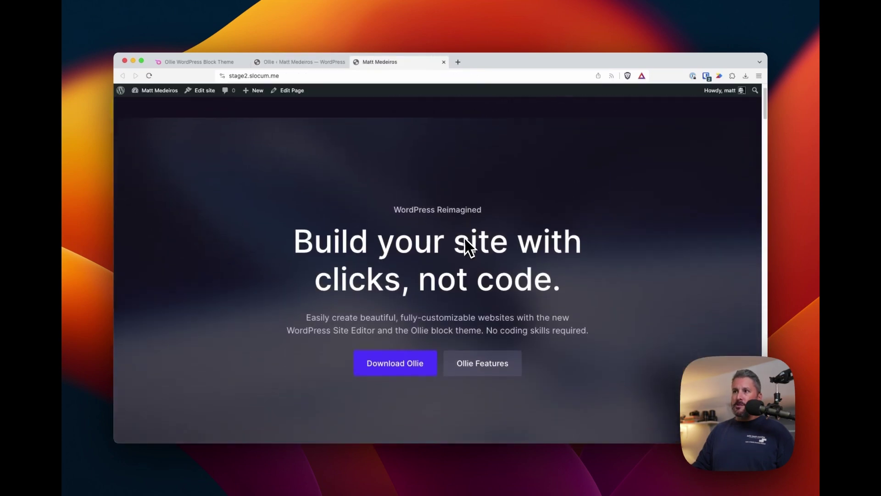
scroll(469, 237, down, 5)
scroll(469, 236, up, 3)
scroll(470, 227, down, 15)
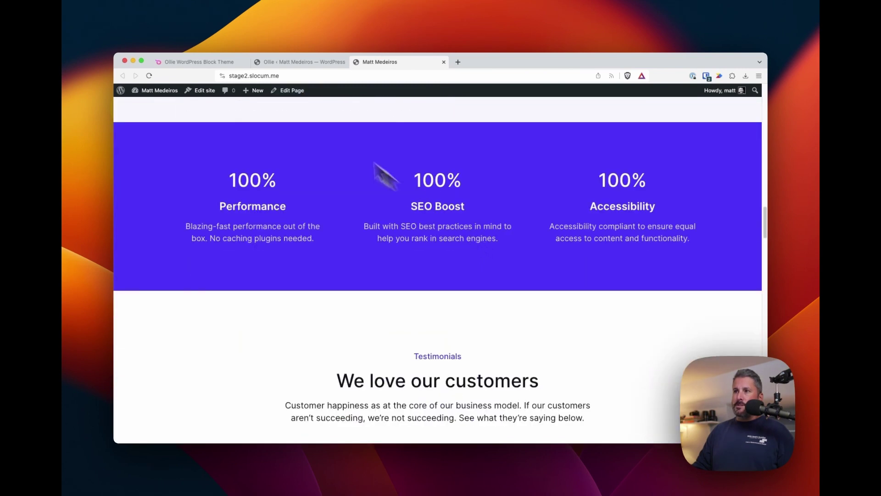
Step: Open the Ollie Home page for editing and widen the browser window to view its layout in the editor
click(289, 92)
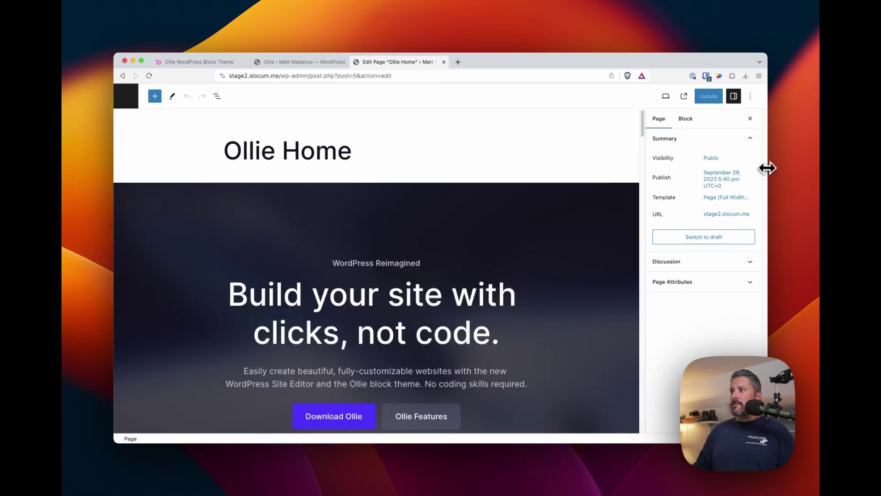
drag(767, 168, 802, 167)
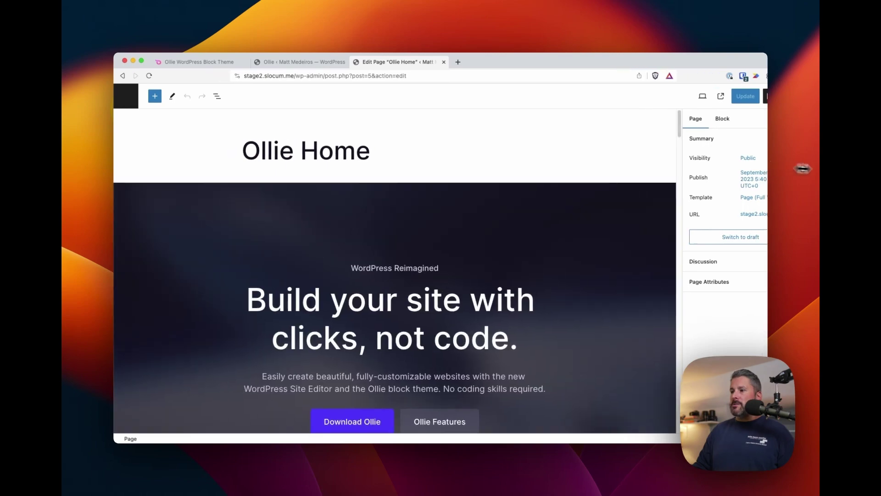
drag(701, 128, 635, 122)
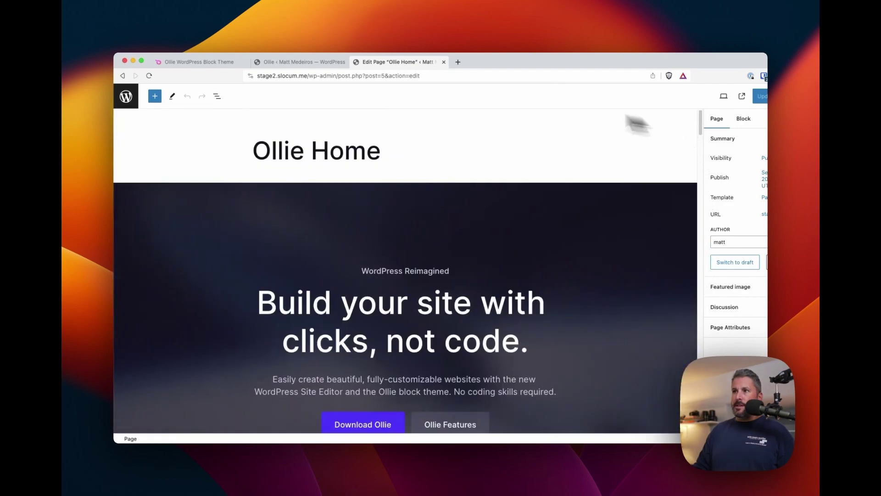
Step: Return to the Ollie theme setup page, open its Video Library, narrow the browser window and look through the tutorials
click(319, 62)
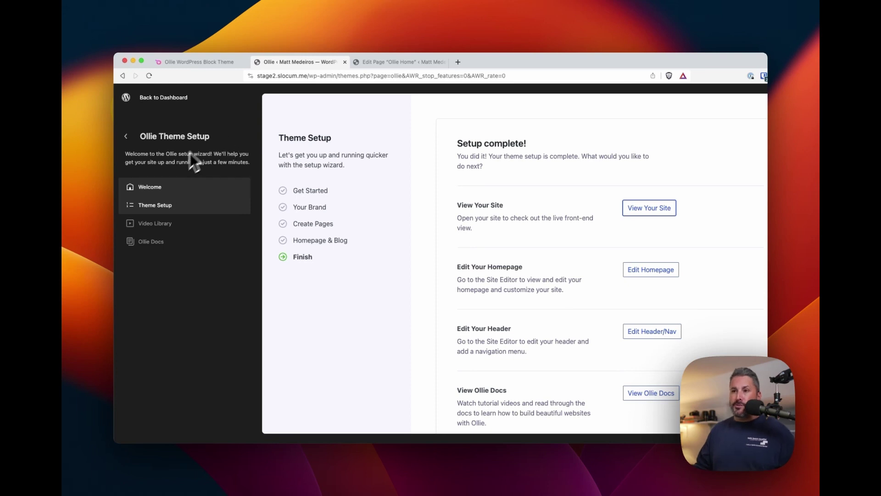
click(188, 230)
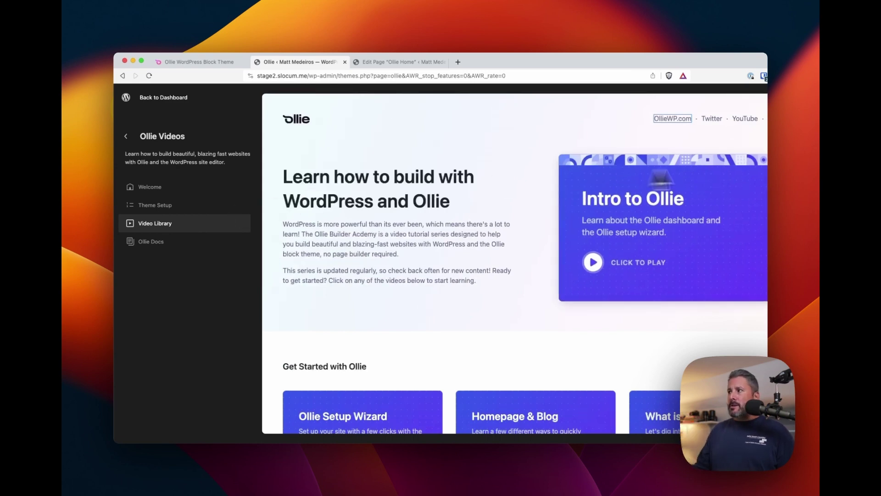
drag(767, 157, 748, 158)
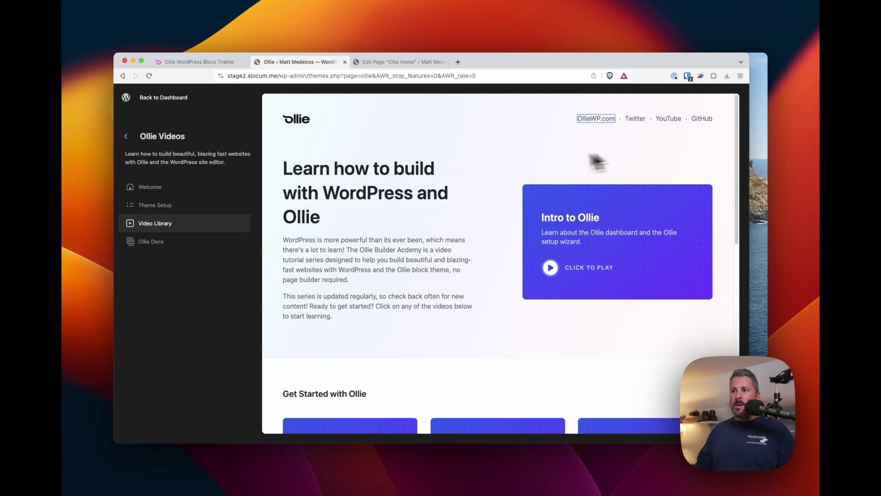
scroll(404, 243, down, 5)
scroll(381, 271, down, 10)
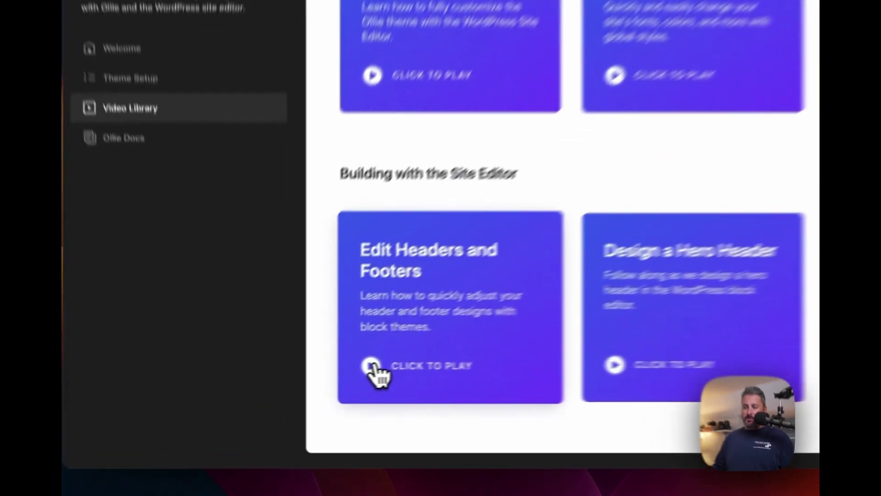
Step: Preview the Edit Headers and Footers tutorial, close it and review the video library back up to its introduction
click(373, 367)
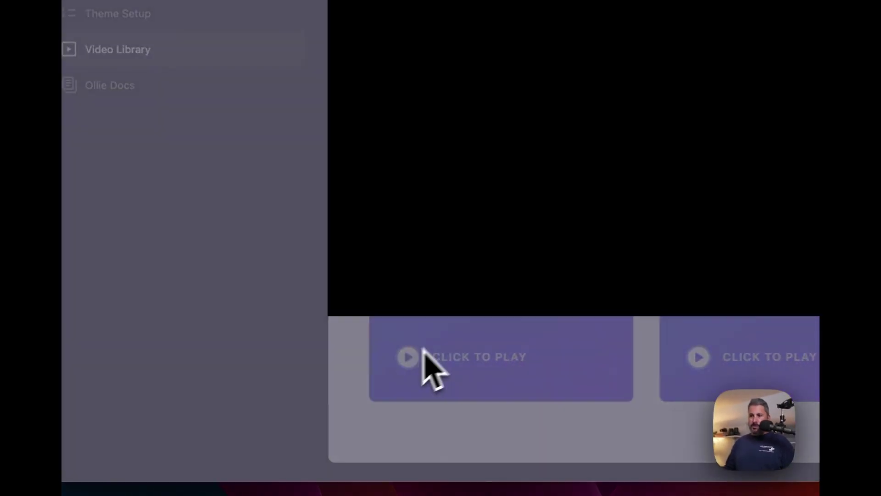
click(333, 316)
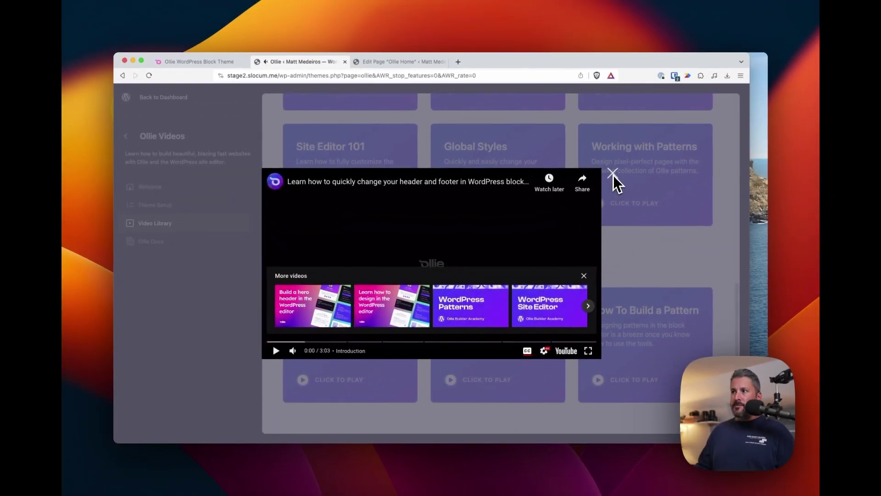
click(613, 175)
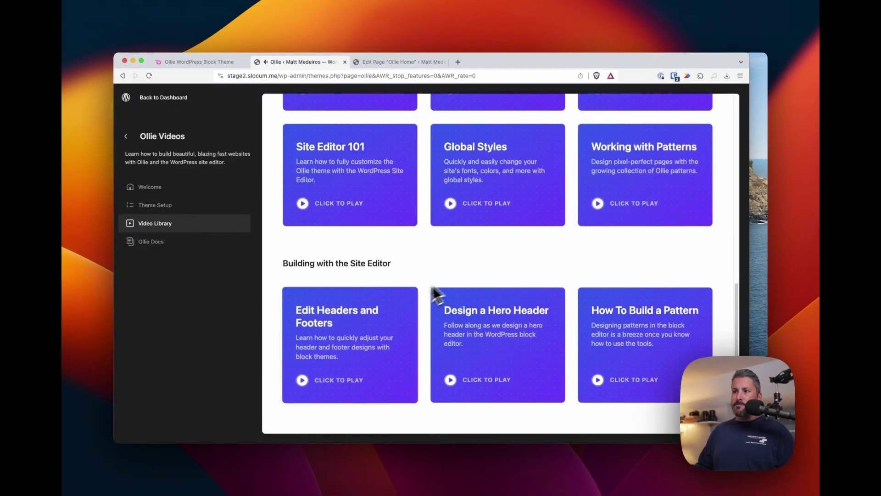
scroll(631, 244, up, 10)
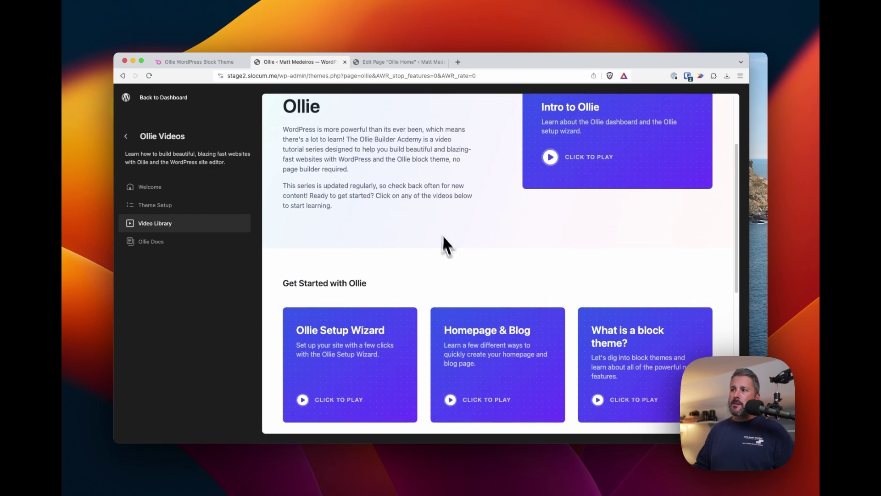
scroll(444, 245, up, 5)
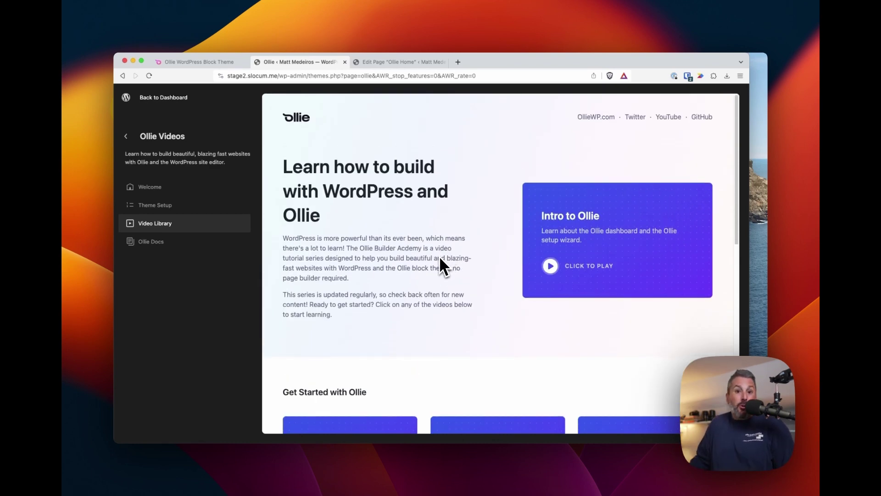
Step: Open the Ollie Docs and read through the block theme sections on the Site Editor and patterns
click(166, 243)
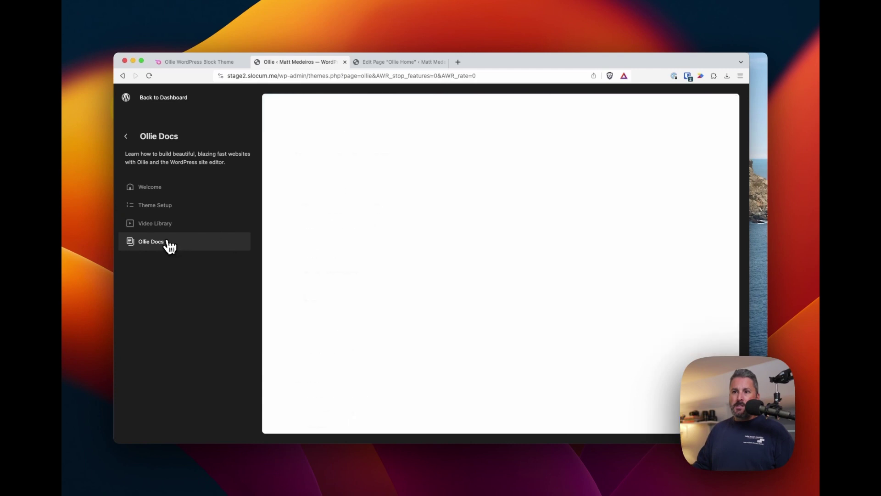
click(310, 285)
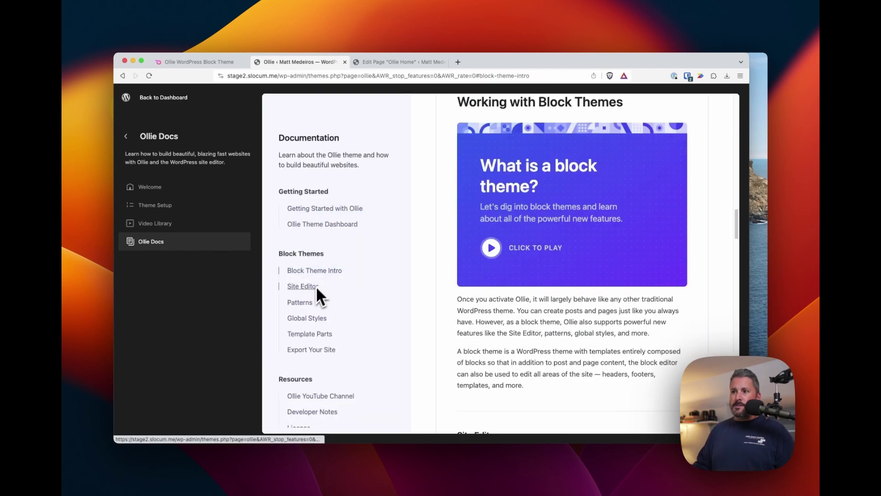
scroll(455, 310, down, 5)
scroll(445, 362, down, 5)
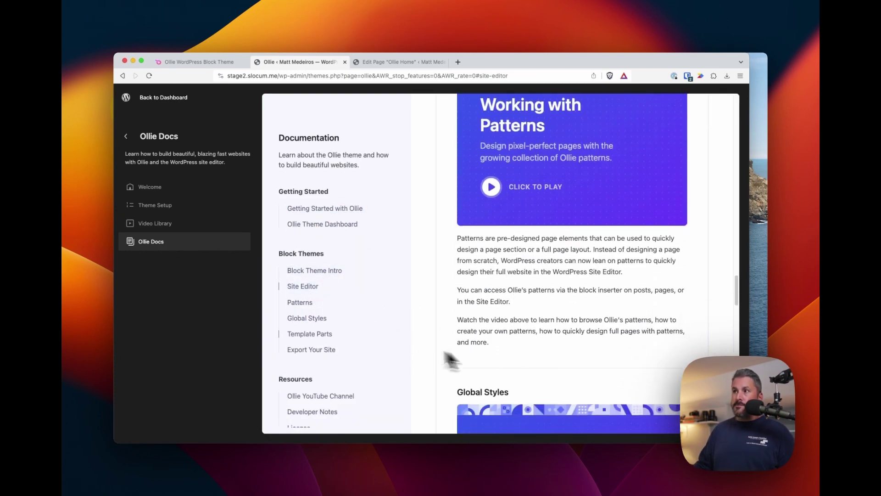
scroll(373, 338, down, 2)
Step: Check the Ollie YouTube Channel, Developer Notes, Export Your Site, Template Parts and Global Styles entries in the documentation
click(321, 324)
click(321, 340)
scroll(523, 365, down, 2)
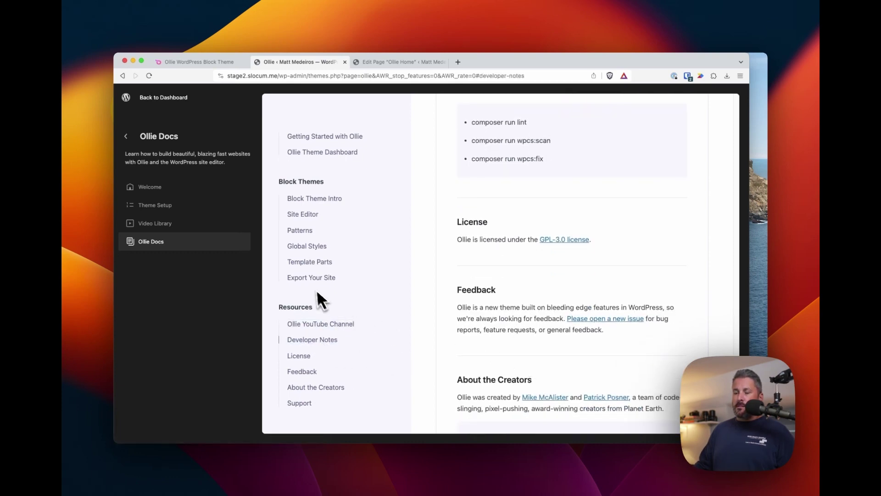
click(304, 278)
click(303, 262)
click(307, 248)
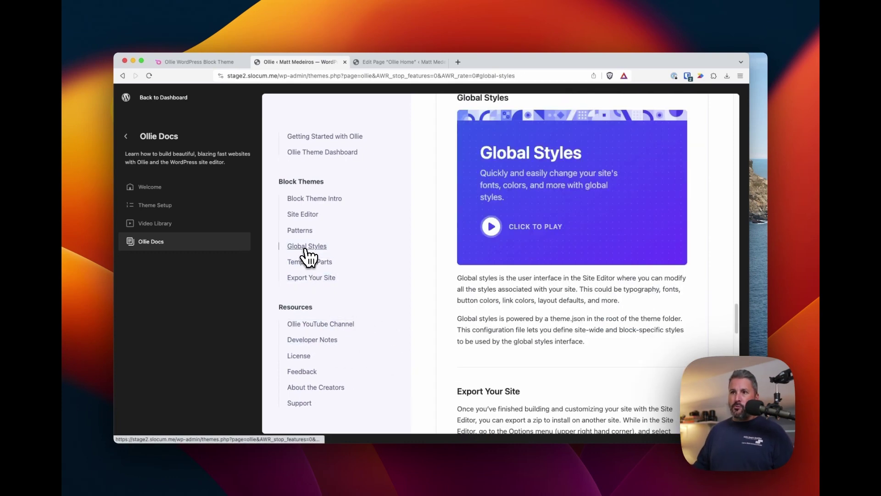
Step: Return to the WordPress dashboard, reopen the Ollie theme page and start its setup wizard to reach Your Brand
click(176, 102)
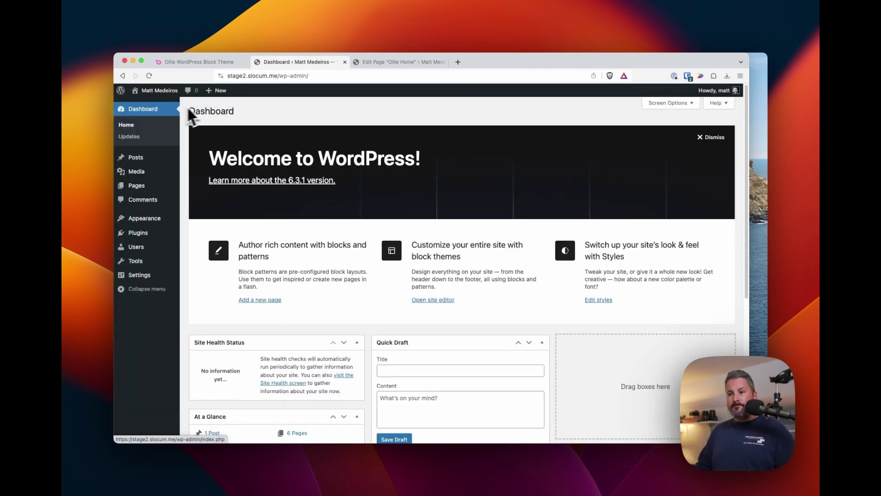
mouse_move(157, 223)
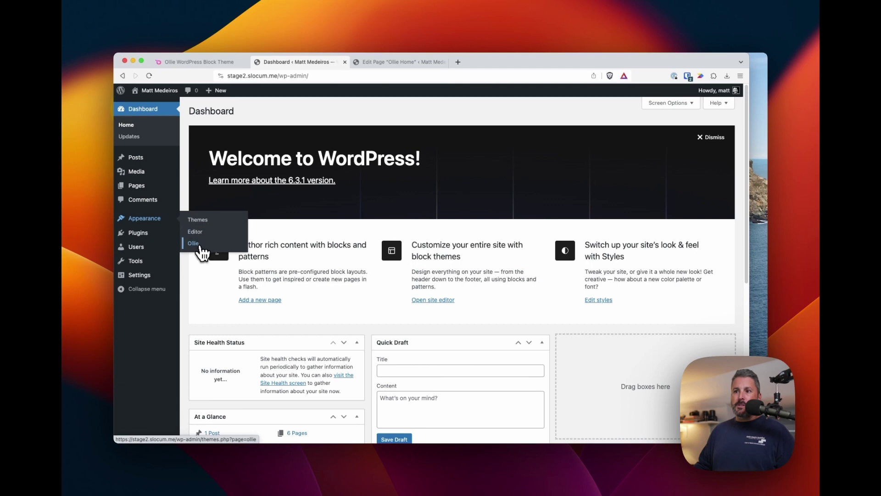
click(195, 243)
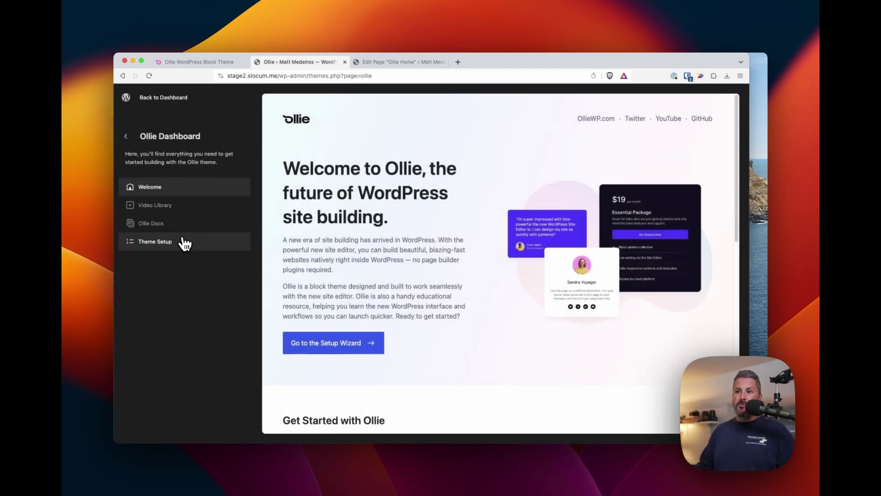
click(185, 243)
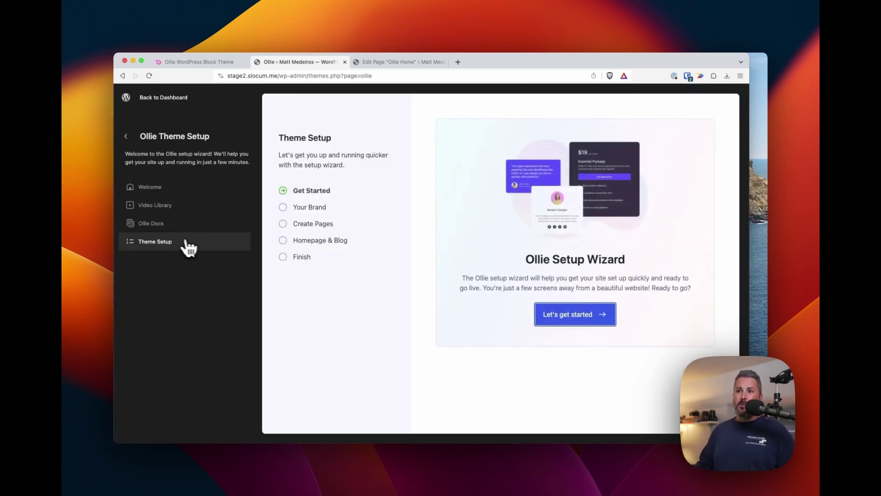
click(583, 317)
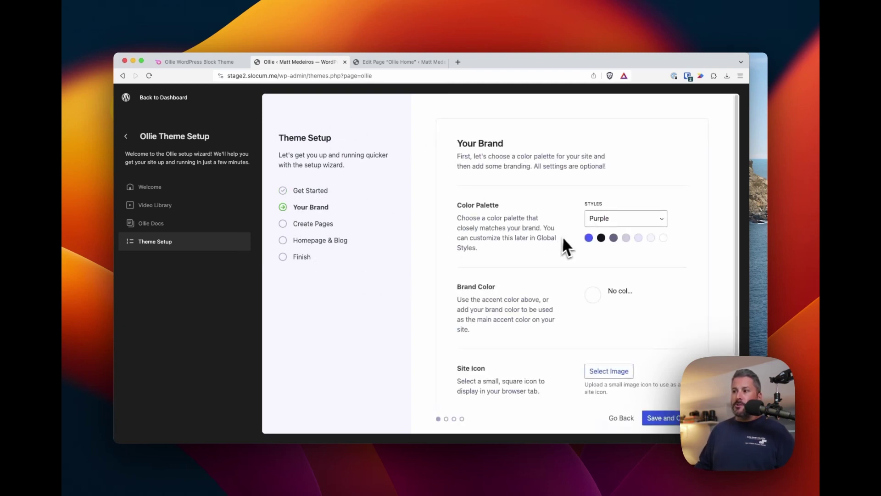